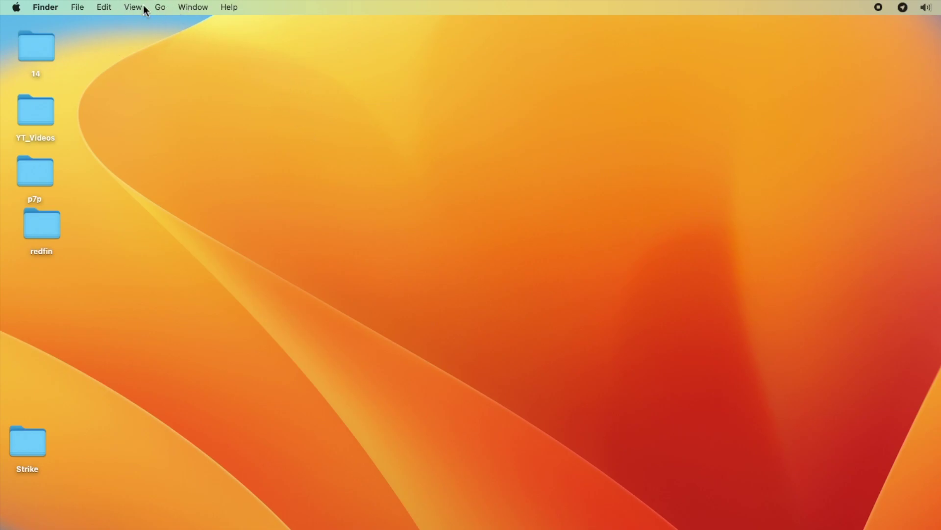
Open Finder's Go menu to list locations like Documents and Applications
click(161, 9)
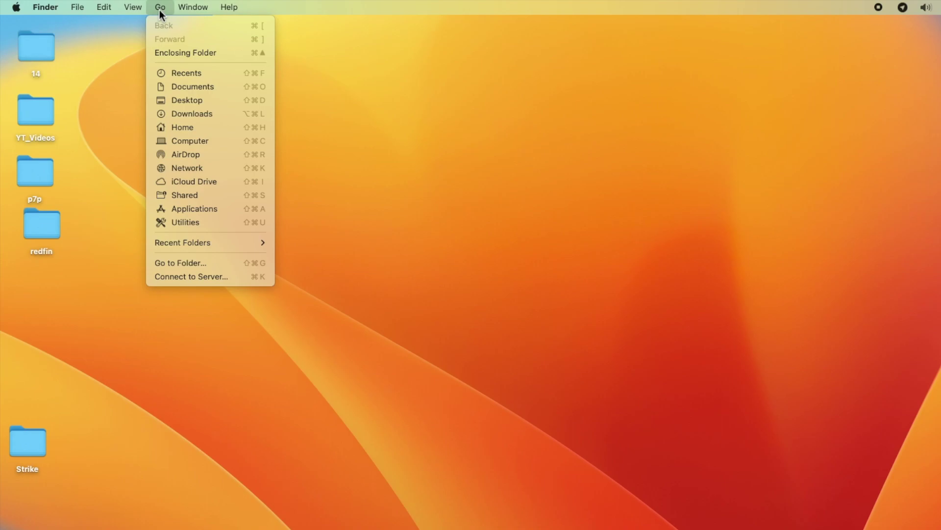
Go to Computer and open 2tb › System › Library › Image Capture › Devices
click(225, 142)
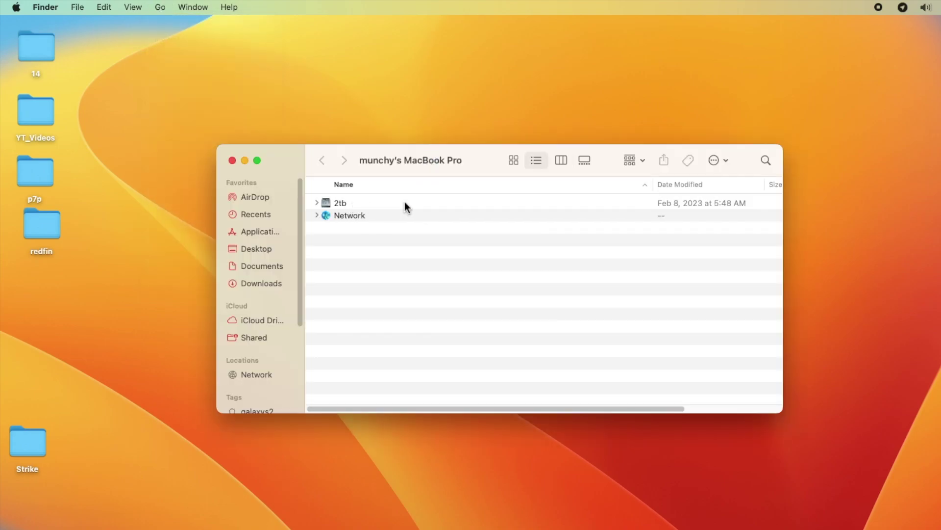
double_click(364, 200)
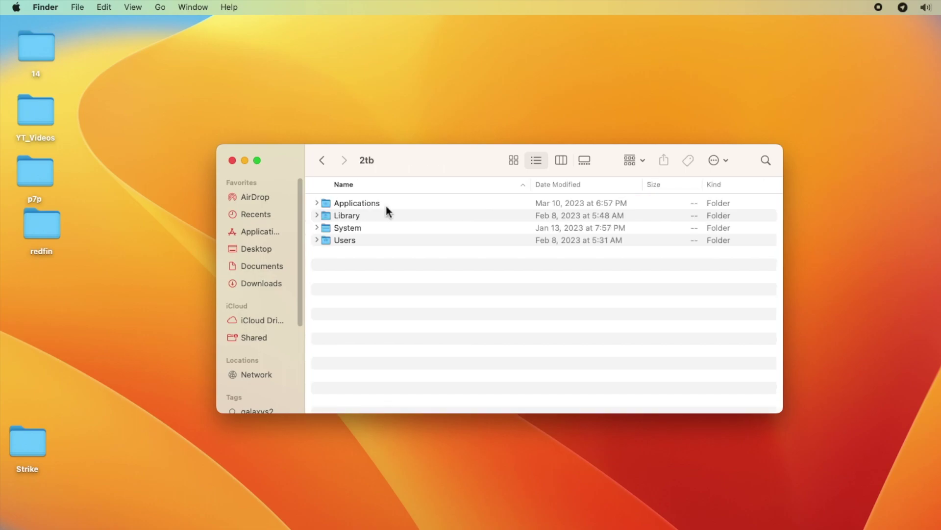
double_click(369, 227)
double_click(358, 268)
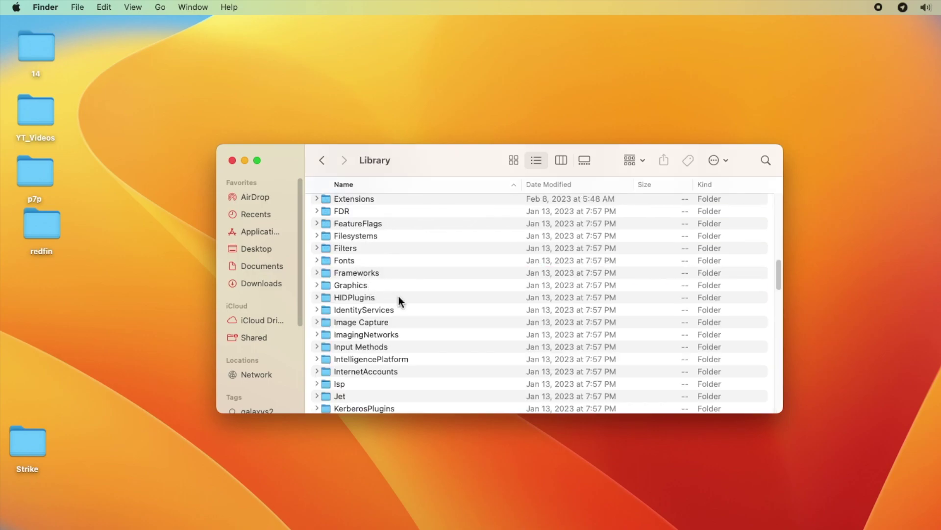
double_click(392, 324)
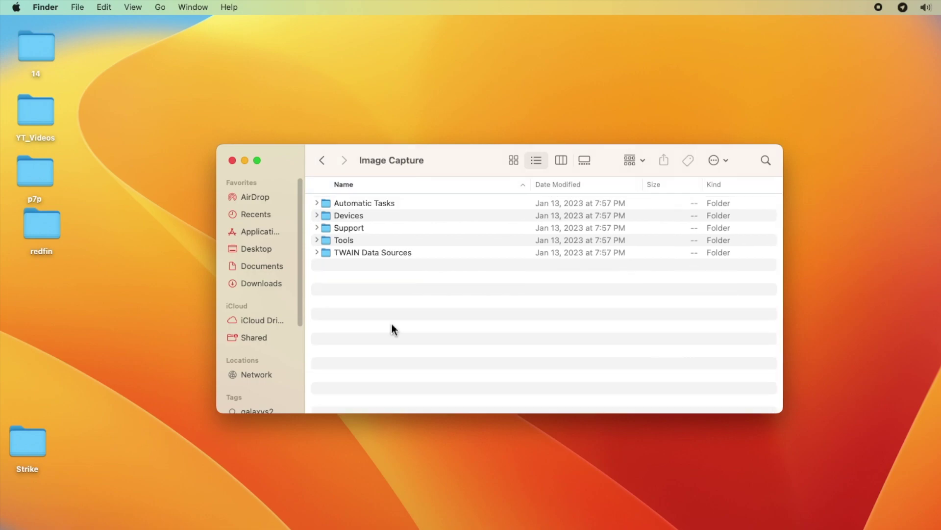
double_click(356, 219)
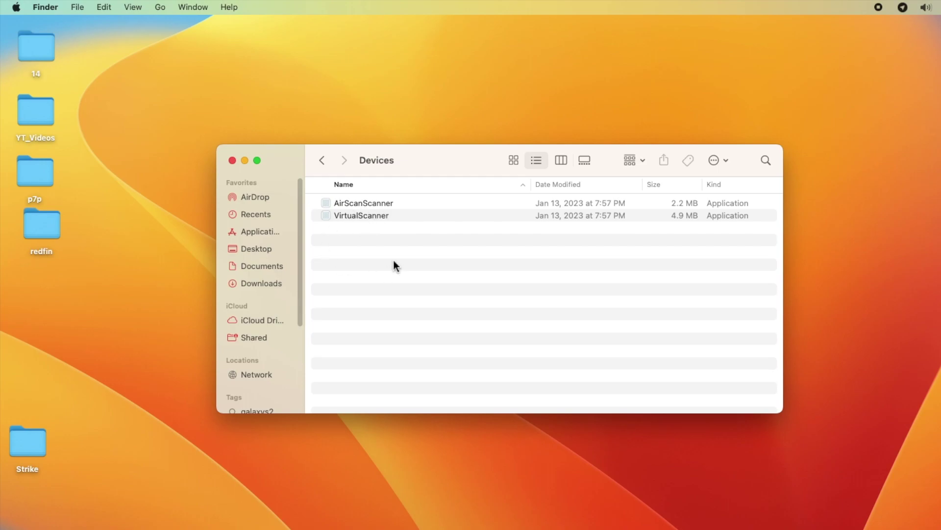
Show VirtualScanner's package contents and open its Contents › Resources folder
right_click(361, 215)
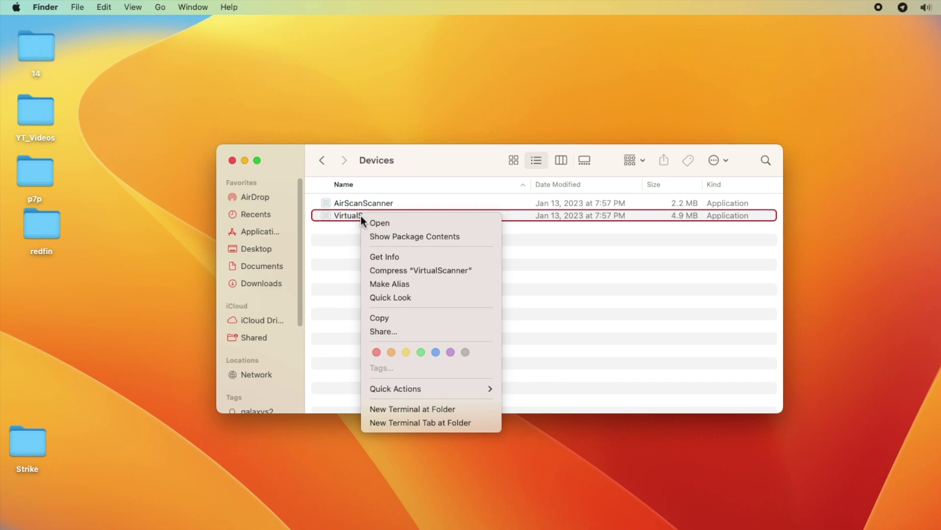
click(403, 237)
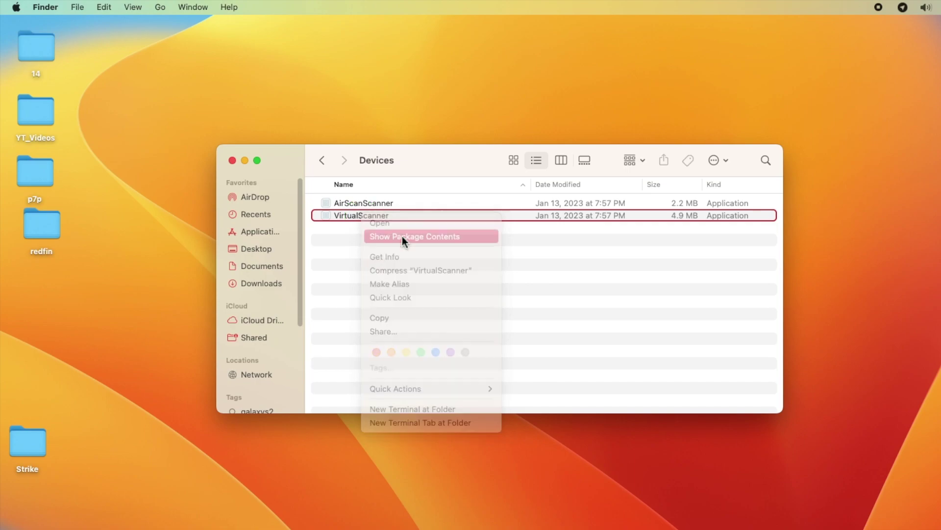
double_click(366, 205)
double_click(382, 253)
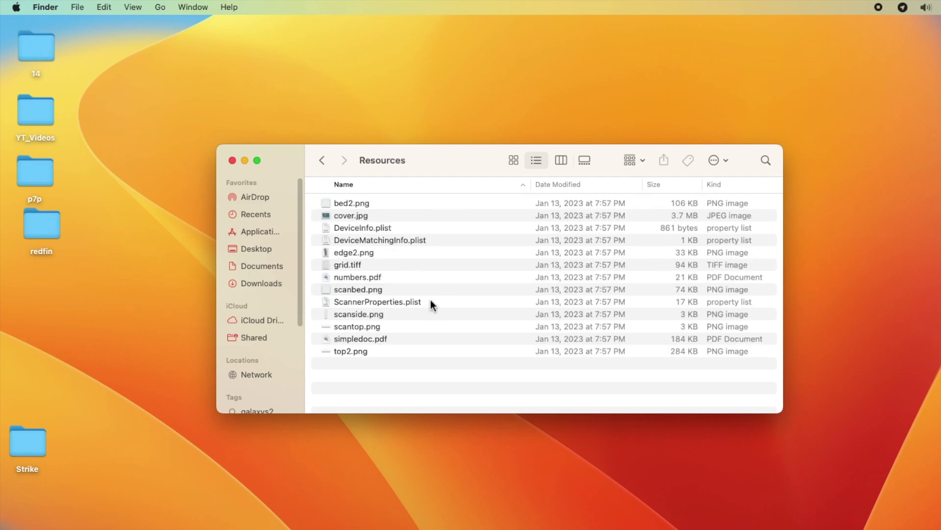
Open simpledoc.pdf in Preview and highlight the Bitcoin paper's title line
double_click(392, 340)
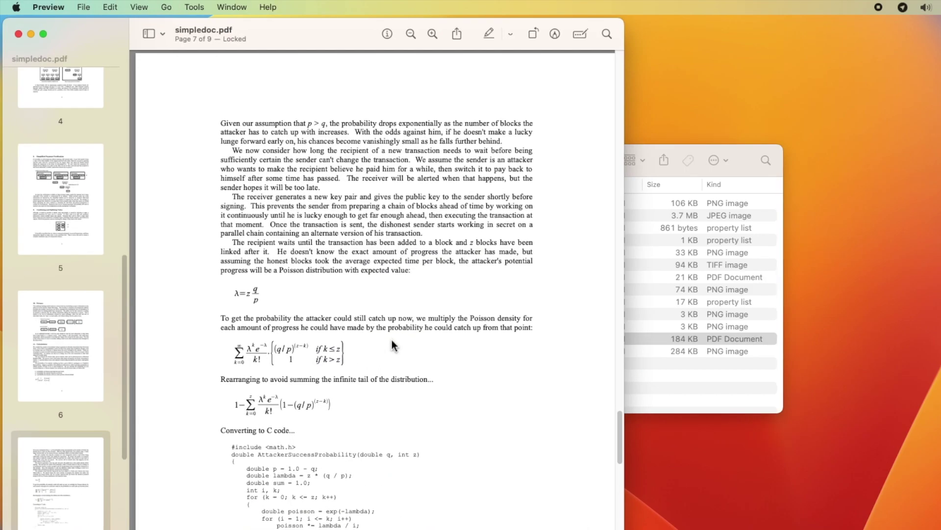
scroll(392, 339, up, 10)
scroll(392, 340, up, 15)
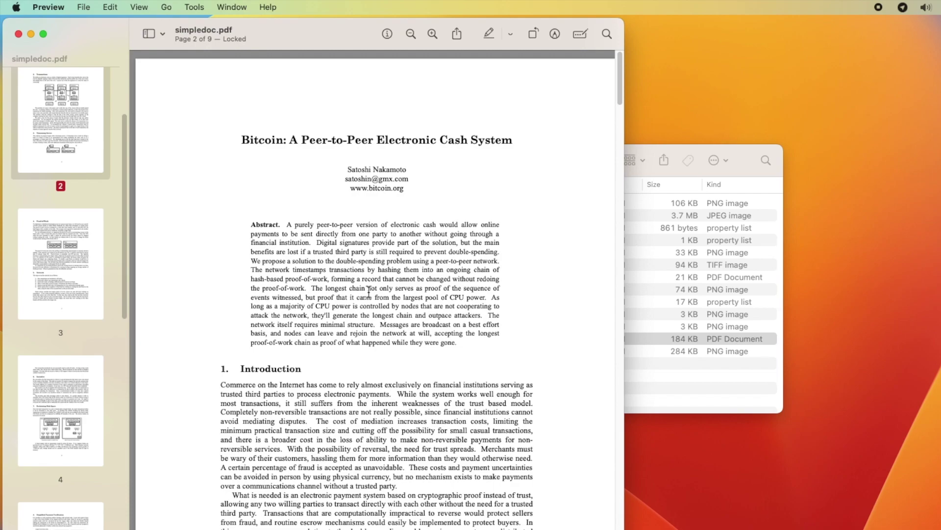
drag(252, 144, 515, 142)
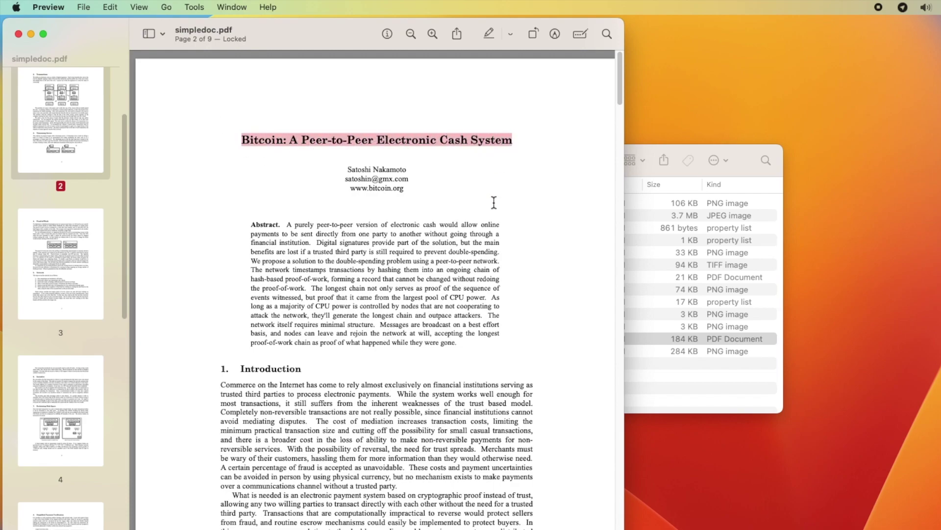